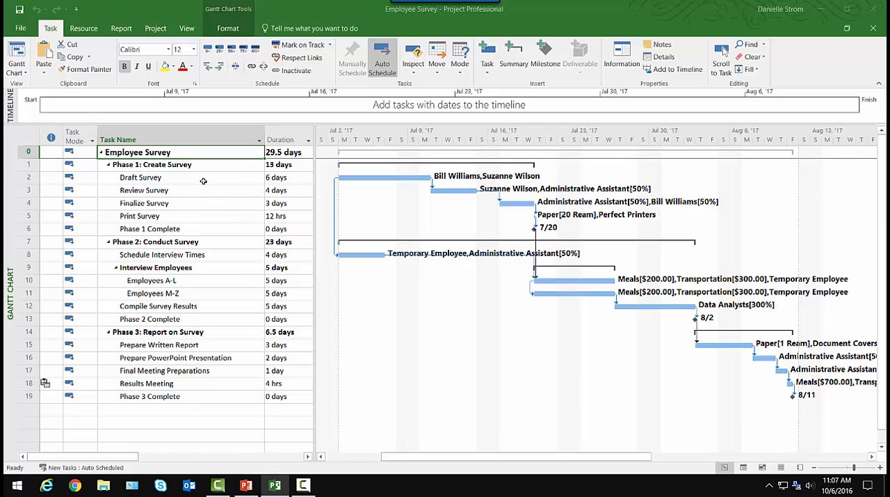
# Hide the timeline above the Gantt chart and show it again
pyautogui.click(203, 181)
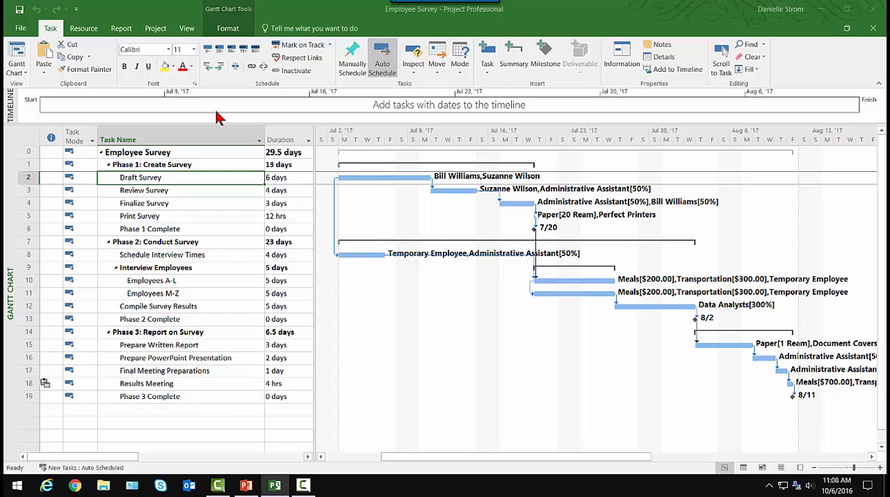
pyautogui.click(188, 29)
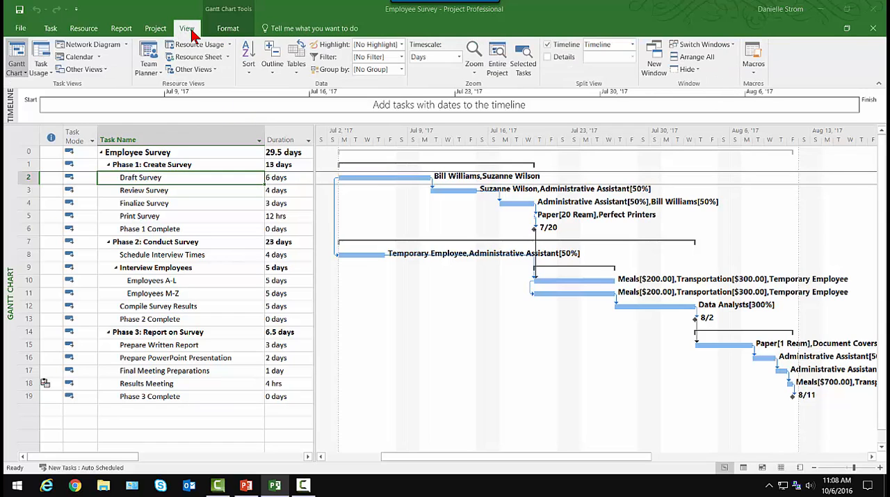
pyautogui.click(553, 44)
pyautogui.moveTo(525, 131)
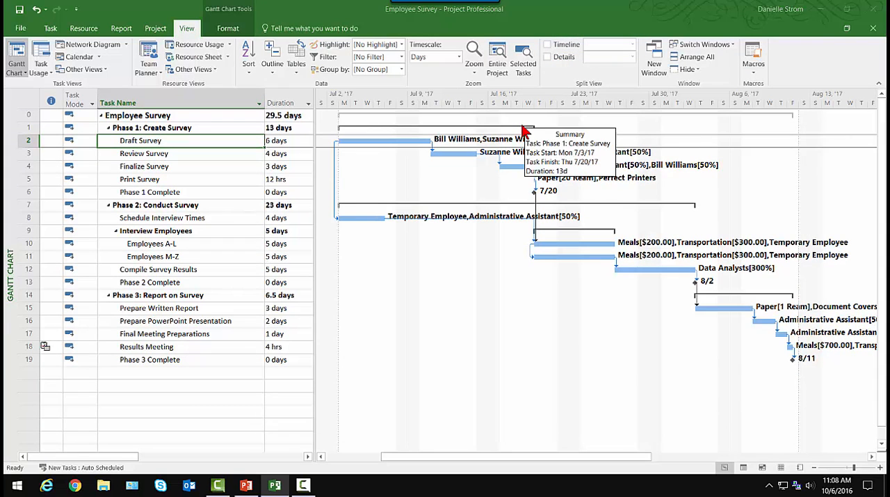
pyautogui.click(547, 45)
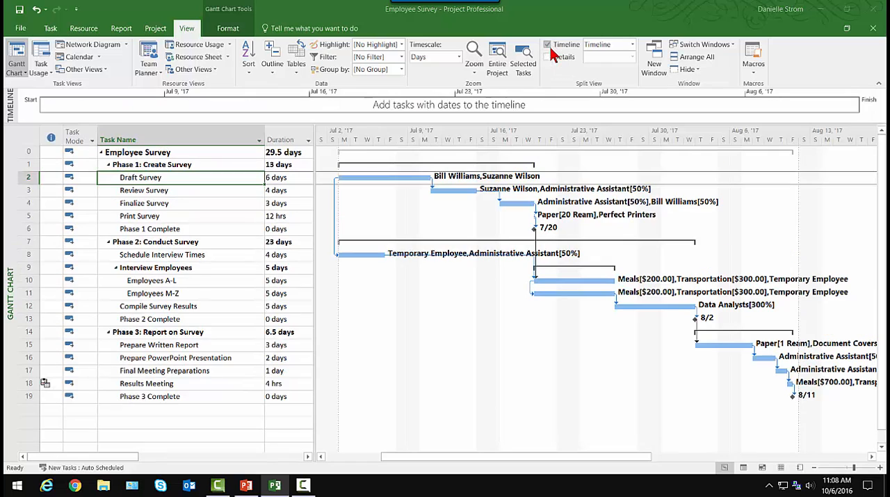
# Compare the formatting options offered for the timeline with those for the Gantt chart
pyautogui.click(304, 120)
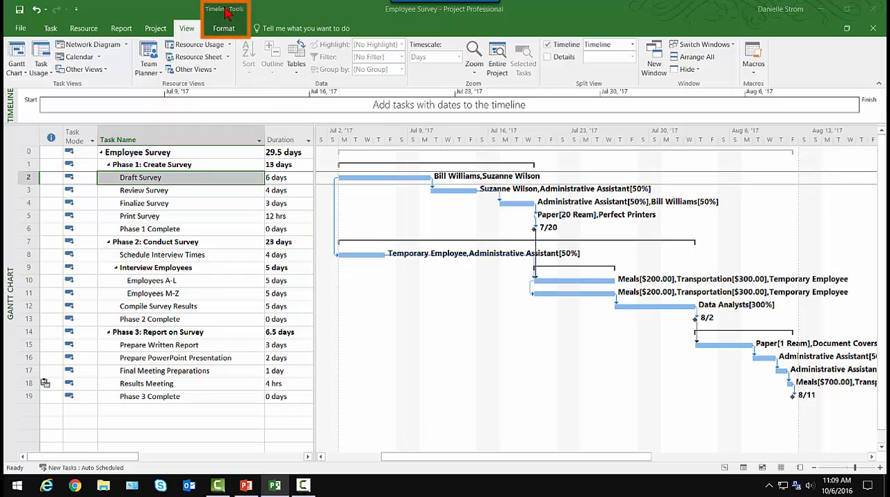
pyautogui.click(224, 29)
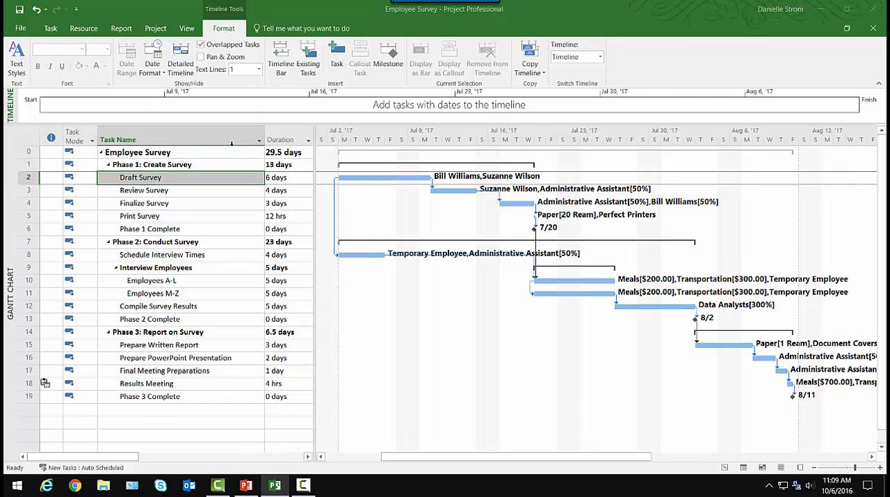
pyautogui.click(220, 177)
pyautogui.click(220, 178)
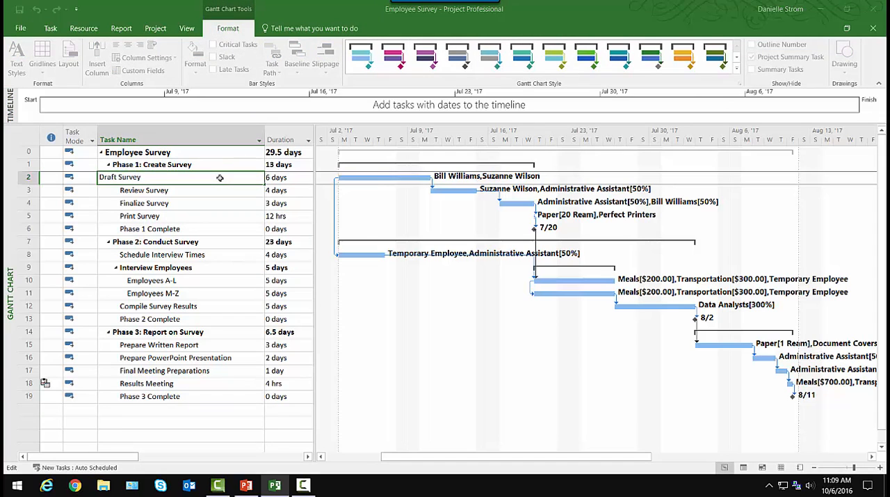
pyautogui.press('Return')
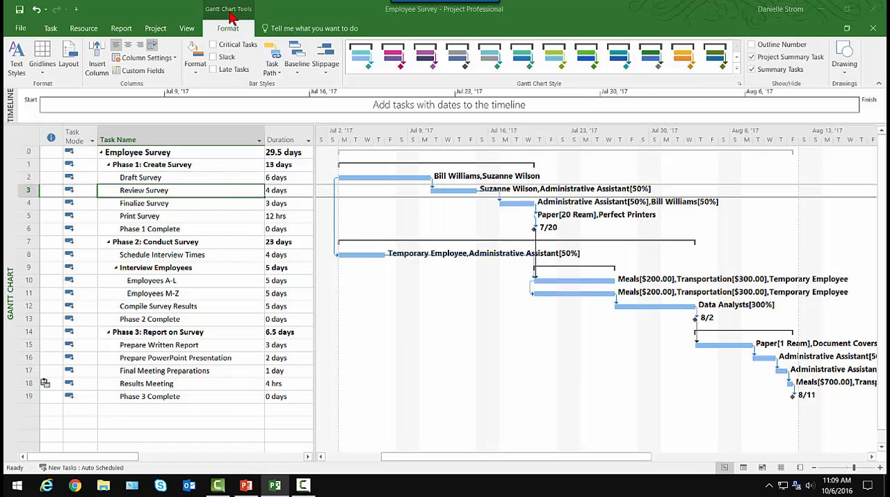
# Enlarge the timeline pane and add the three phase summary tasks with their Phase 1, 2 and 3 Complete milestones to the timeline
pyautogui.click(235, 121)
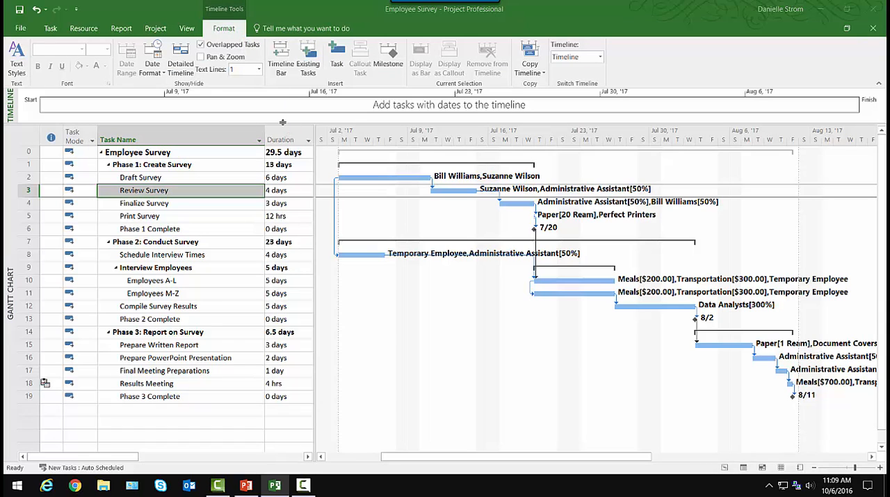
pyautogui.moveTo(283, 122); pyautogui.dragTo(280, 172)
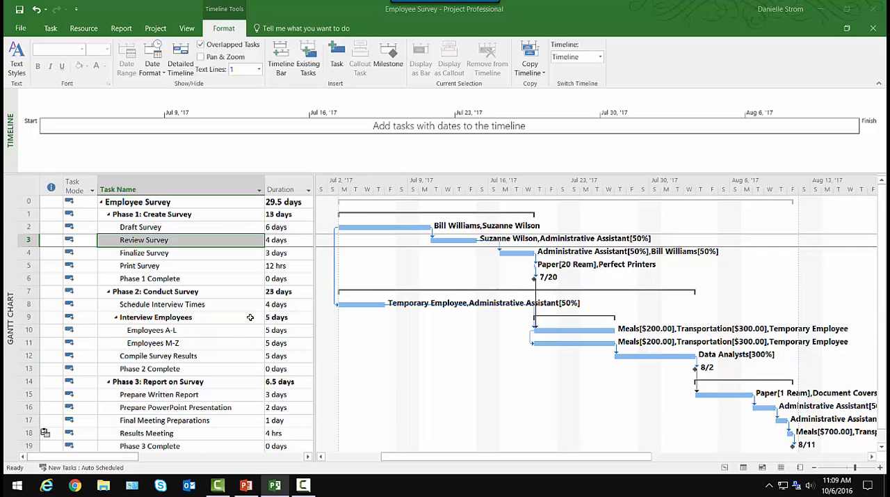
pyautogui.click(309, 55)
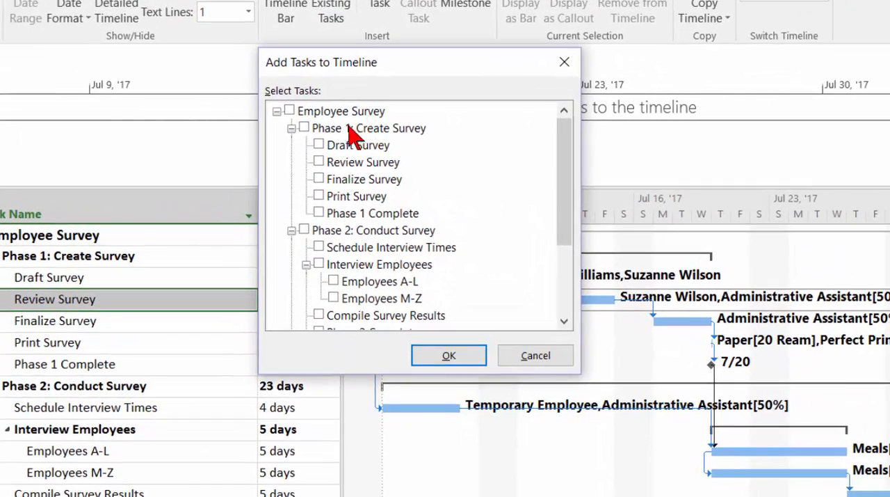
pyautogui.click(305, 129)
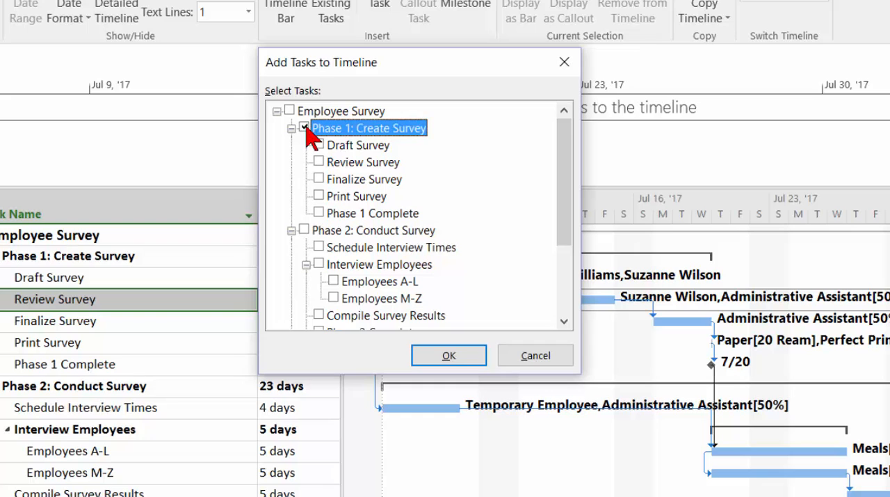
pyautogui.click(320, 213)
pyautogui.click(304, 230)
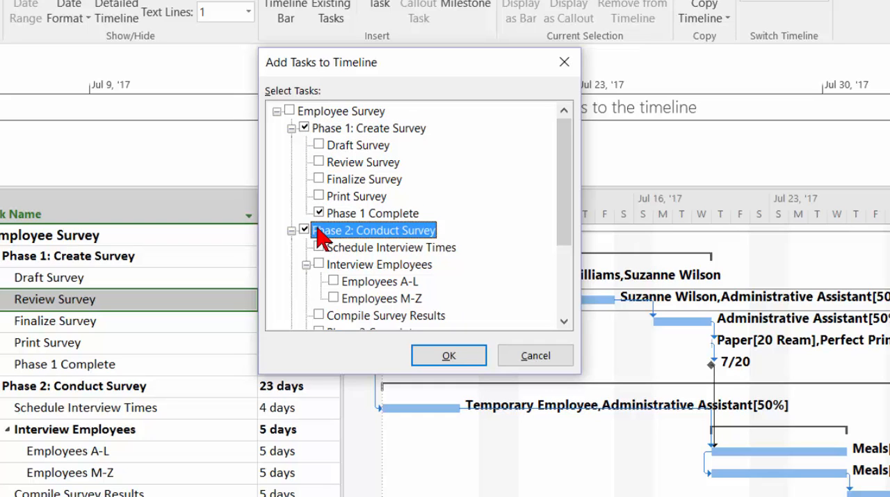
pyautogui.moveTo(568, 201); pyautogui.dragTo(453, 254)
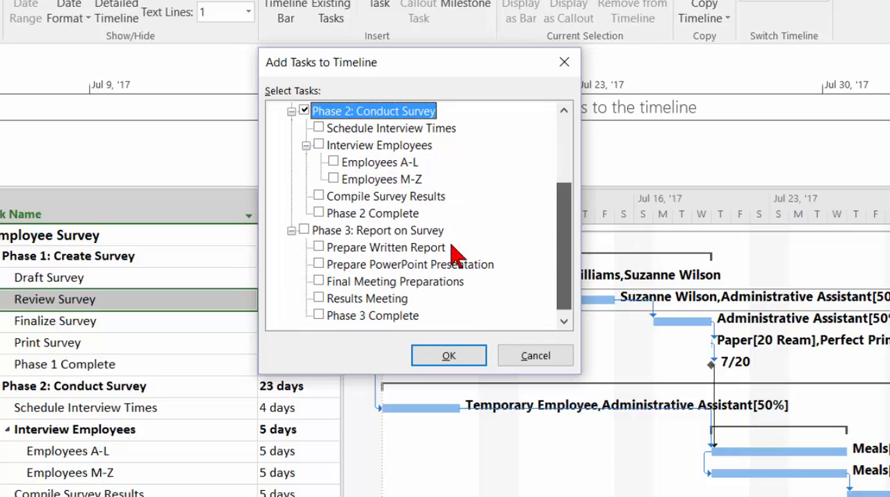
pyautogui.click(319, 213)
pyautogui.click(304, 229)
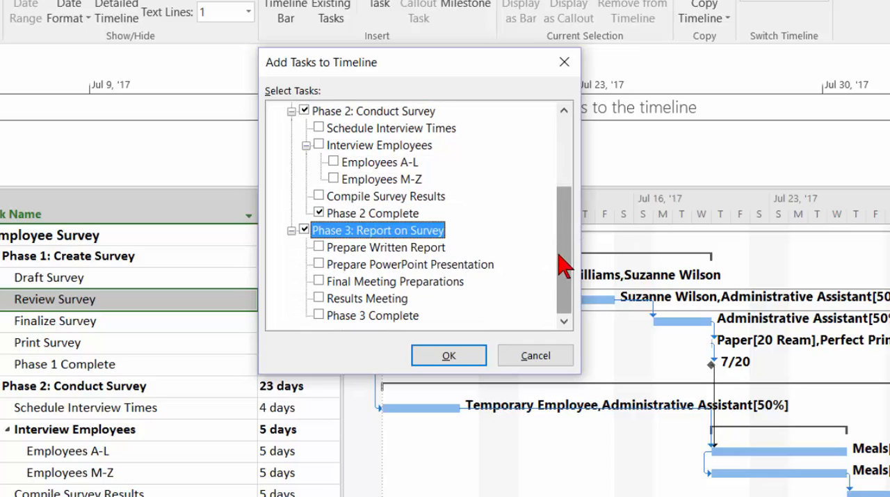
pyautogui.click(319, 315)
pyautogui.click(448, 354)
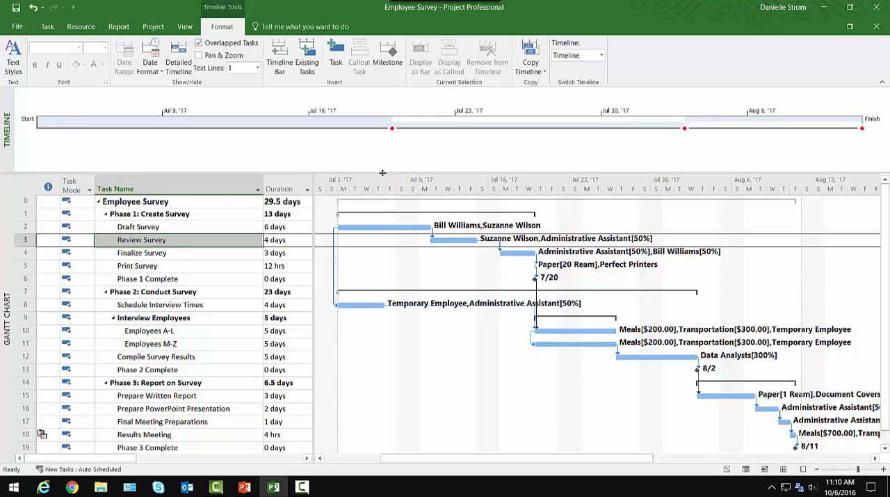
# Turn on the detailed timeline and adjust the pane height to fit its bars and milestone labels
pyautogui.moveTo(383, 173); pyautogui.dragTo(378, 135)
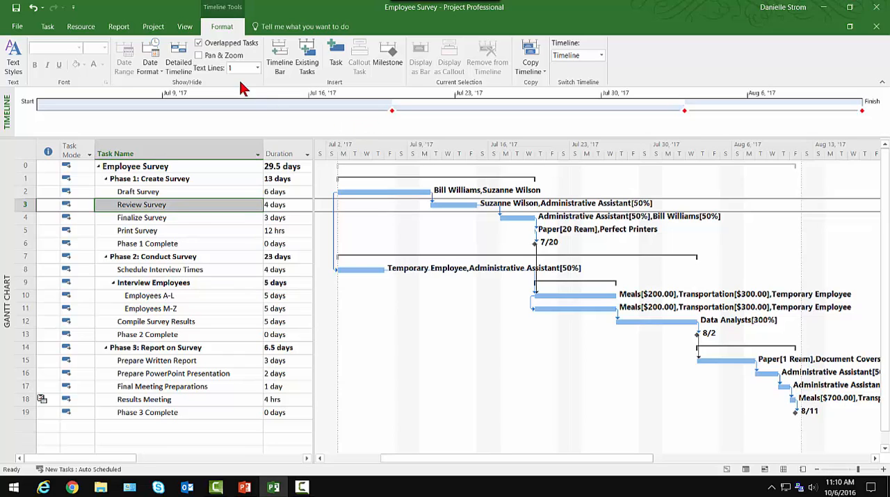
pyautogui.click(178, 63)
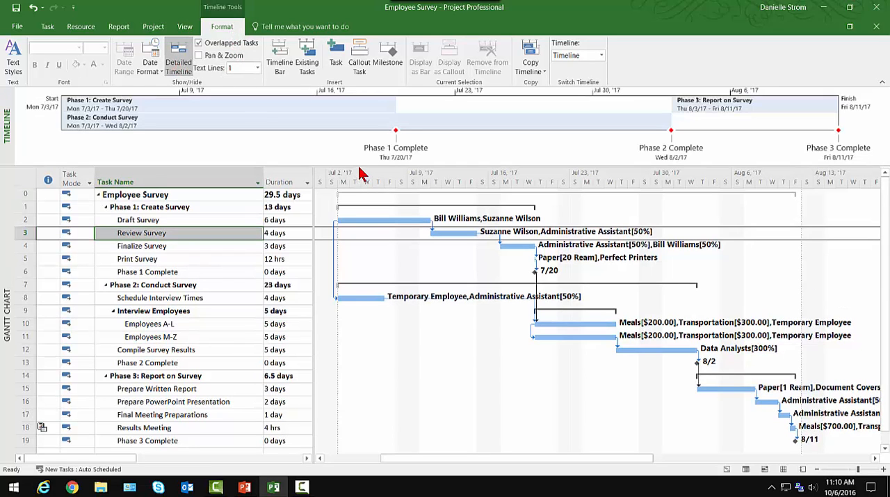
pyautogui.moveTo(359, 166); pyautogui.dragTo(357, 191)
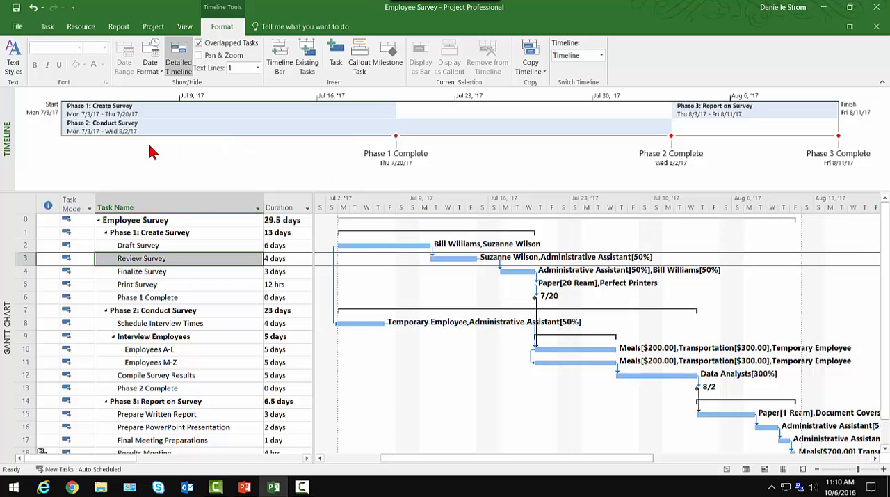
# Set the timeline's Task Name text style to font size 10
pyautogui.click(12, 62)
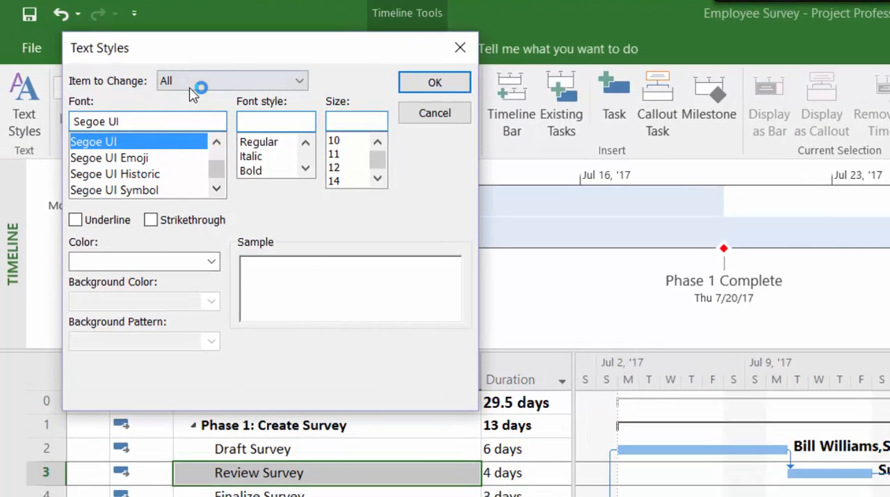
pyautogui.click(193, 87)
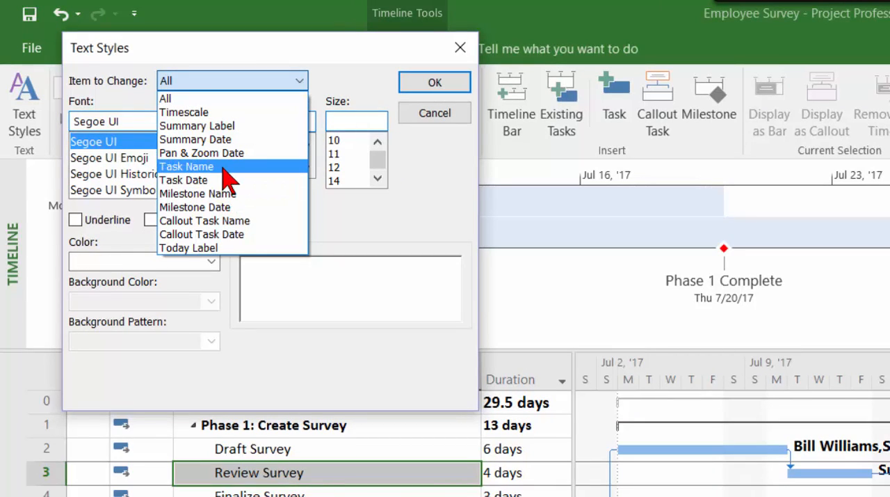
pyautogui.click(222, 167)
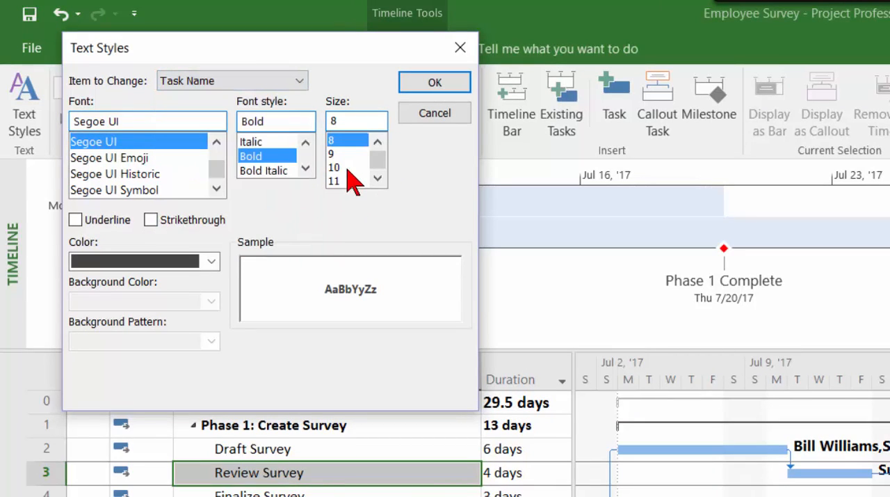
pyautogui.click(346, 168)
pyautogui.click(406, 113)
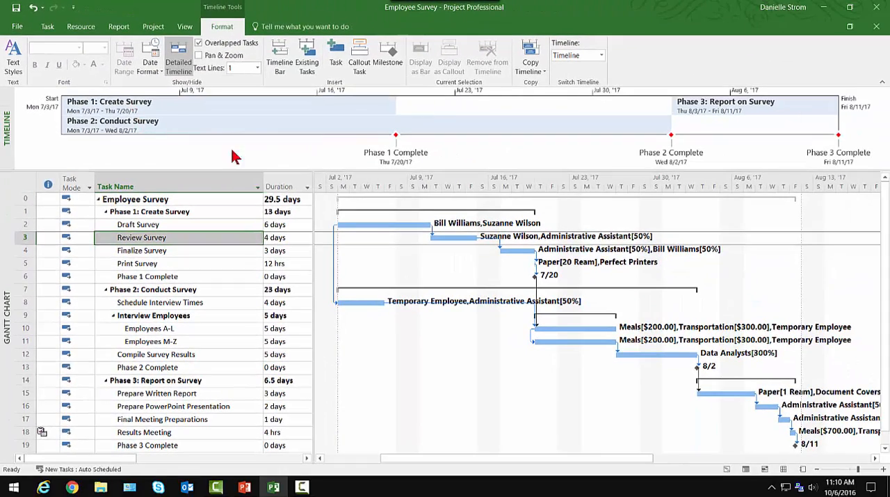
# Fill the Phase 1: Create Survey bar on the timeline with light blue
pyautogui.click(369, 153)
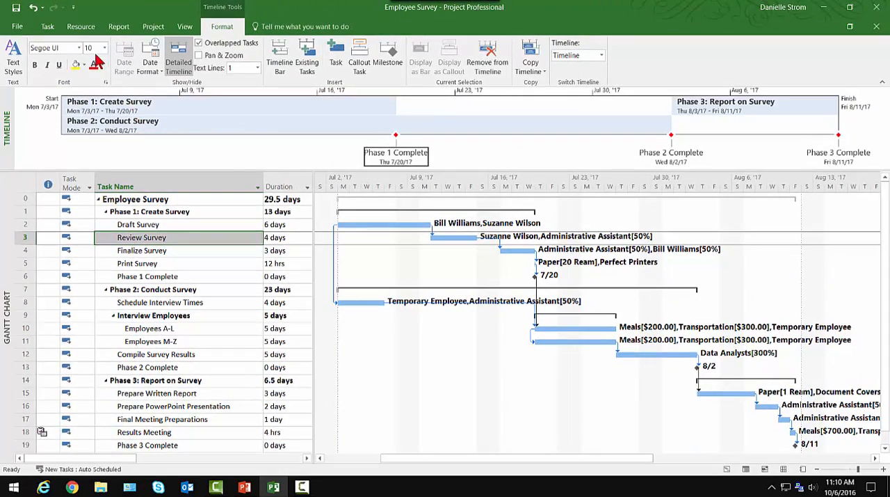
pyautogui.click(268, 113)
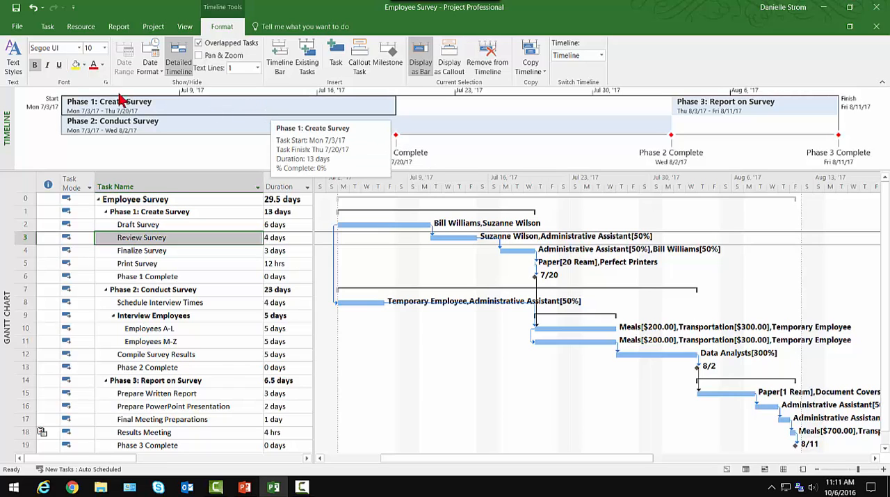
pyautogui.click(84, 65)
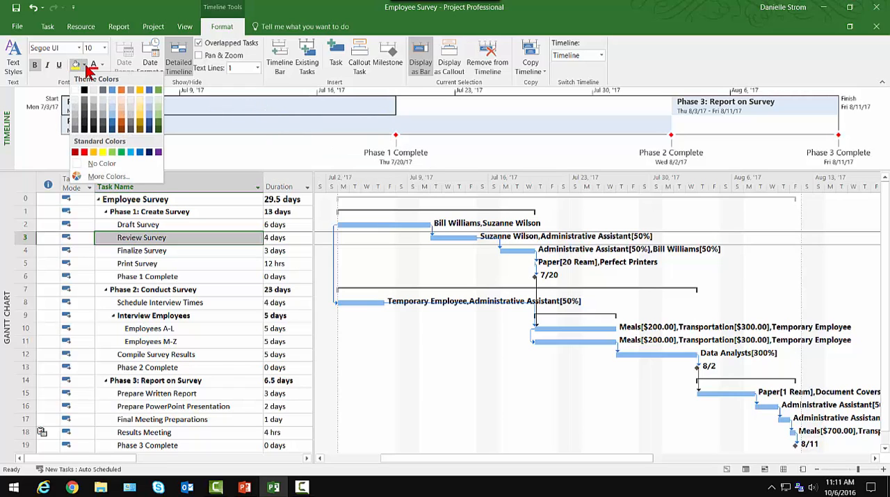
pyautogui.click(112, 107)
# Fill the Phase 2: Conduct Survey bar on the timeline with light green
pyautogui.click(182, 132)
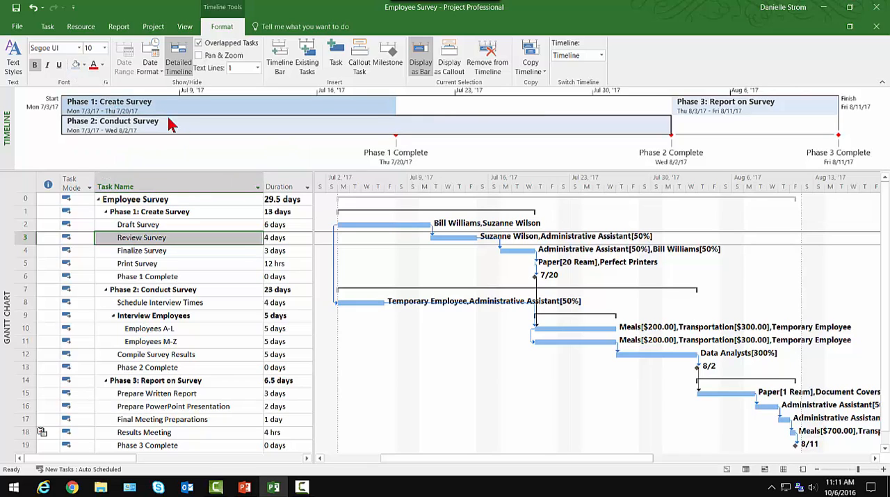
pyautogui.click(84, 64)
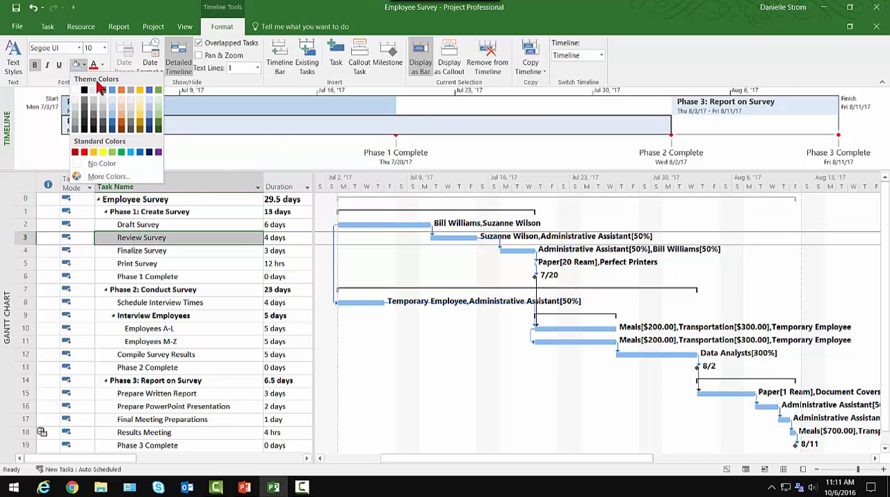
pyautogui.click(158, 107)
# Fill the Phase 3: Report on Survey bar on the timeline with light orange
pyautogui.click(671, 115)
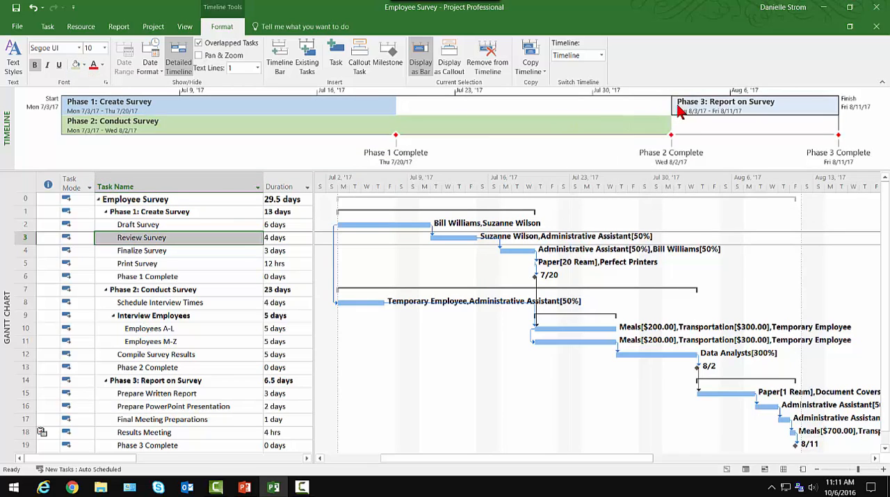
pyautogui.click(84, 65)
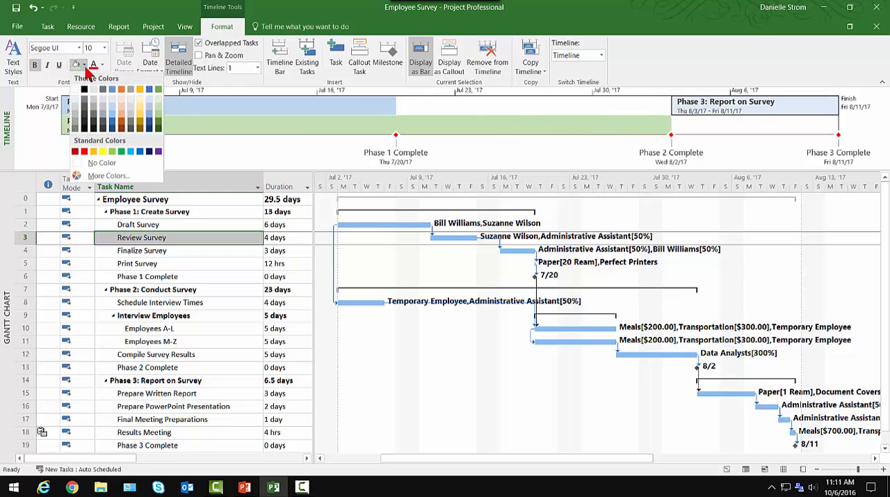
pyautogui.click(121, 105)
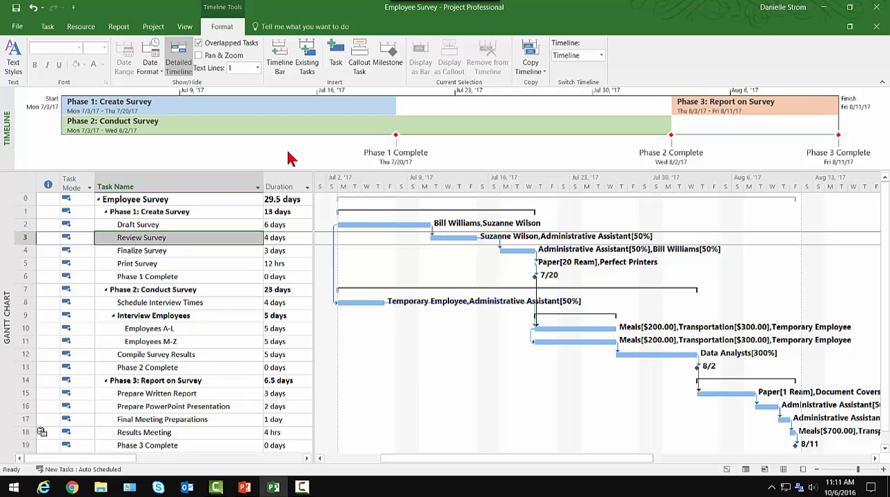
# Choose the Phase 1 tasks Draft Survey, Review Survey, Finalize Survey and Print Survey as existing tasks to add to the timeline
pyautogui.click(309, 66)
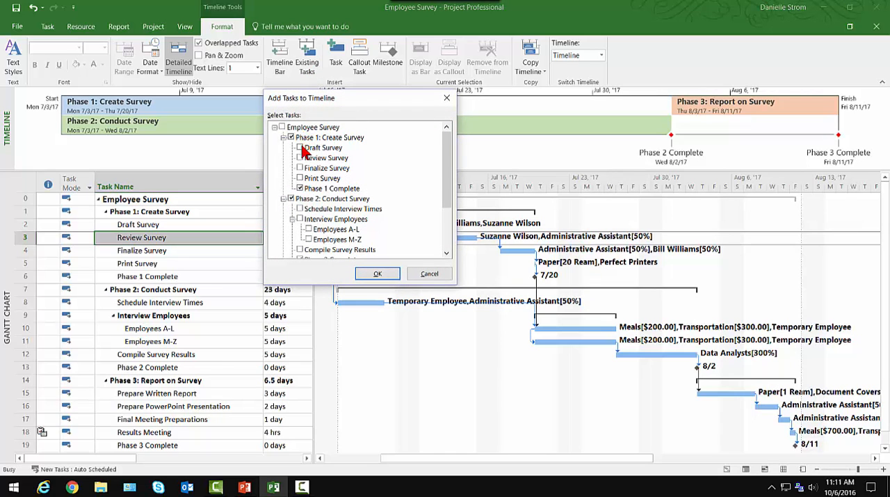
pyautogui.click(301, 147)
pyautogui.click(300, 158)
pyautogui.click(300, 167)
pyautogui.click(299, 179)
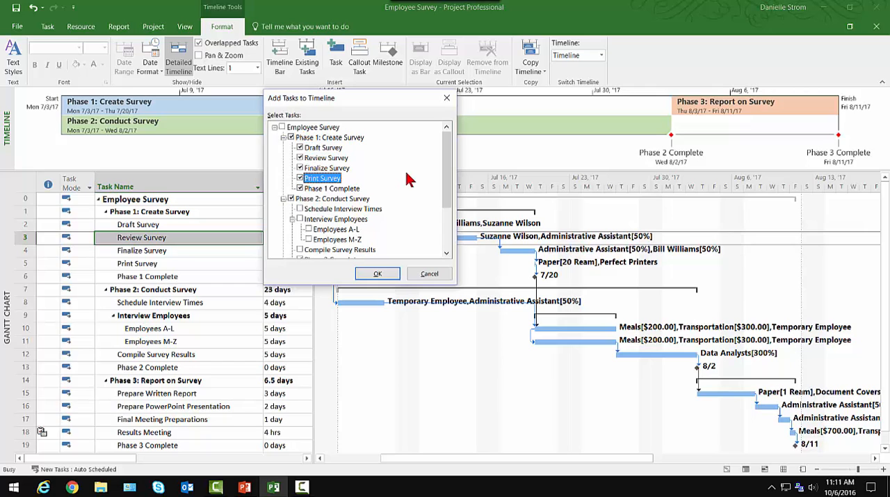
# Choose the Phase 2 tasks Schedule Interview Times, Interview Employees and Compile Survey Results to add to the timeline
pyautogui.moveTo(446, 165); pyautogui.dragTo(424, 199)
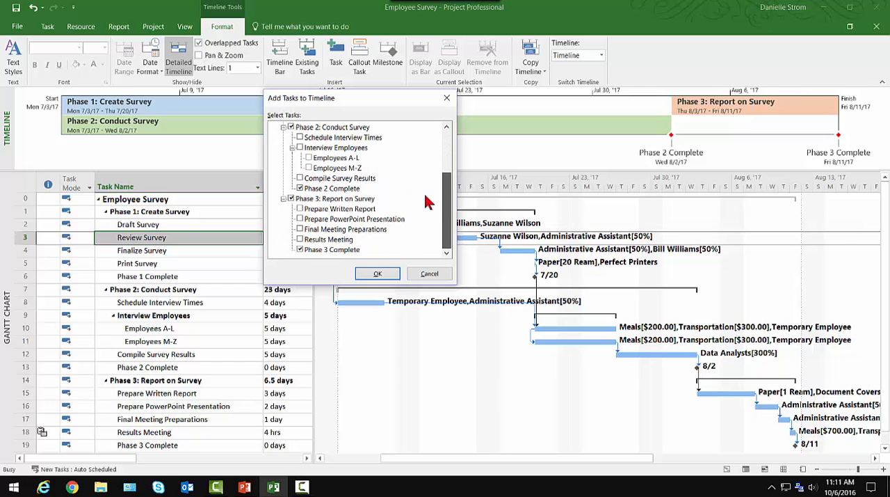
pyautogui.click(300, 137)
pyautogui.click(304, 148)
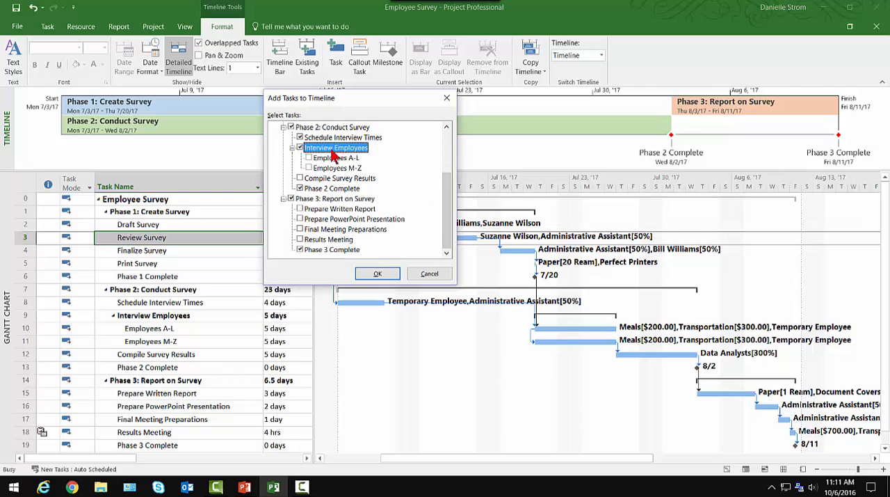
pyautogui.click(299, 178)
# Choose Prepare Written Report, Prepare PowerPoint Presentation, Final Meeting Preparations and Results Meeting from Phase 3, and add all chosen tasks to the timeline
pyautogui.click(300, 208)
pyautogui.click(300, 218)
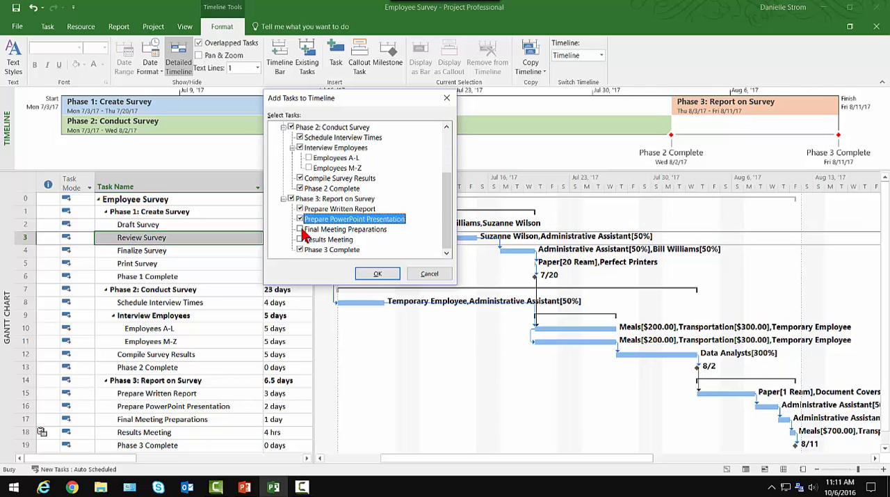
pyautogui.click(299, 229)
pyautogui.click(299, 239)
pyautogui.click(369, 275)
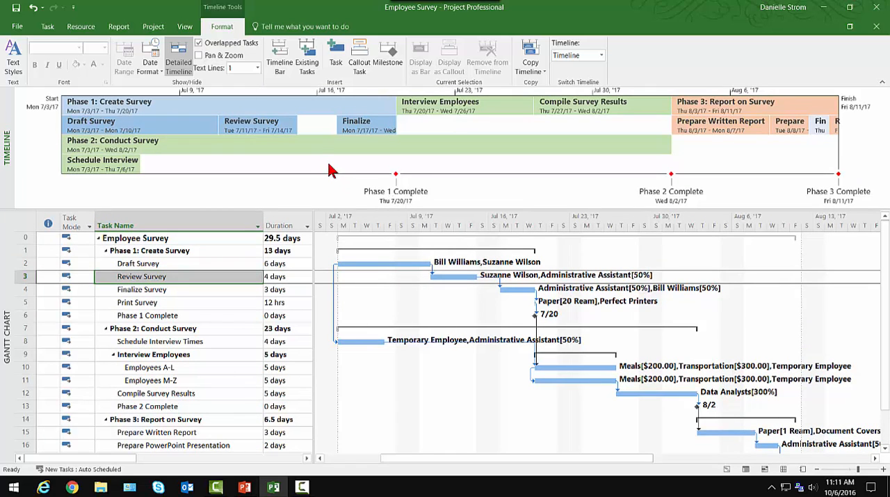
# Display the Phase 1: Create Survey, Phase 2: Conduct Survey and Phase 3: Report on Survey bars as callouts on the timeline
pyautogui.moveTo(278, 125)
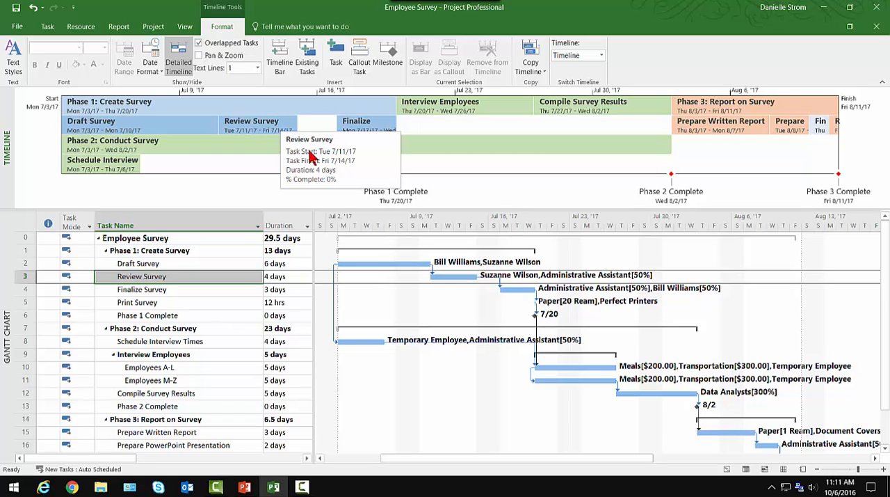
pyautogui.click(249, 113)
pyautogui.moveTo(249, 113)
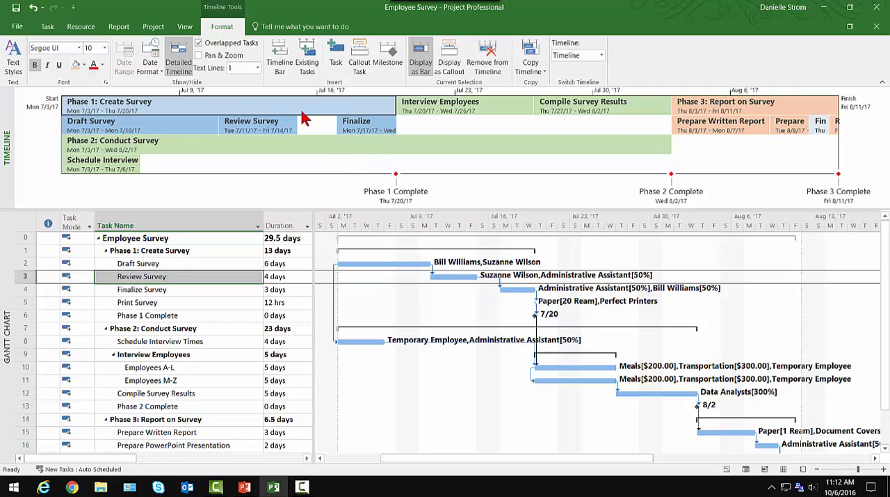
pyautogui.moveTo(289, 115)
pyautogui.click(450, 62)
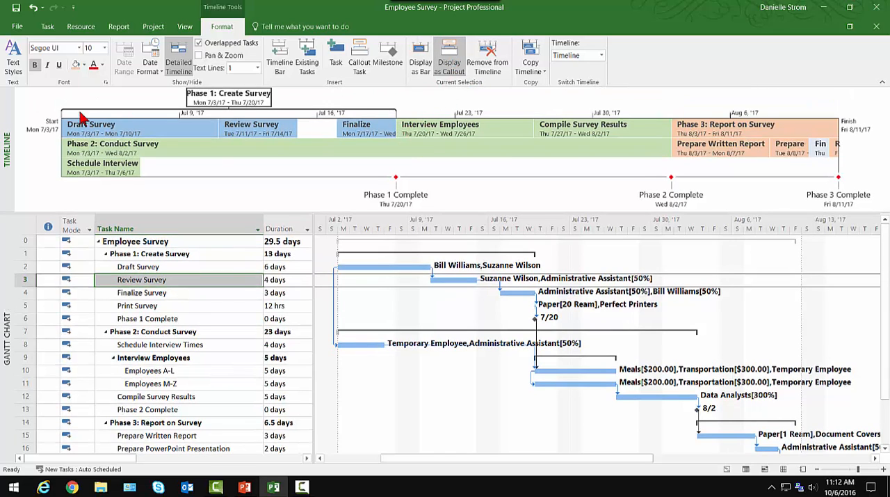
pyautogui.click(264, 146)
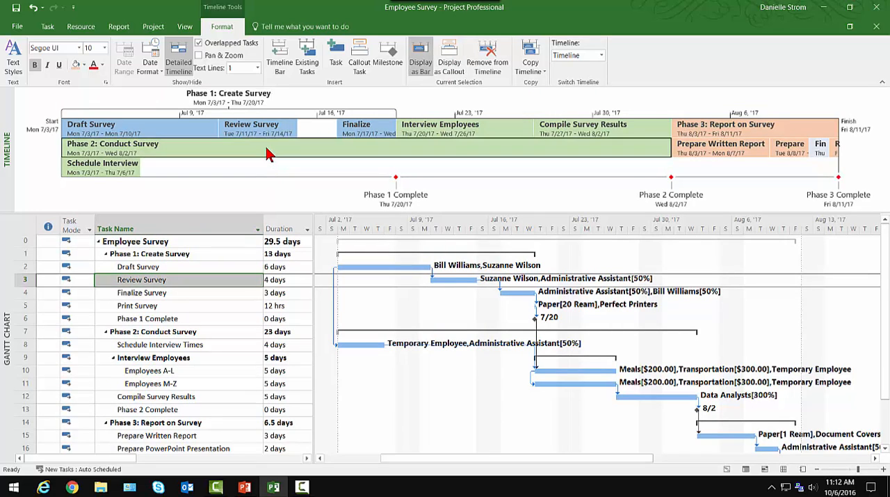
pyautogui.click(454, 66)
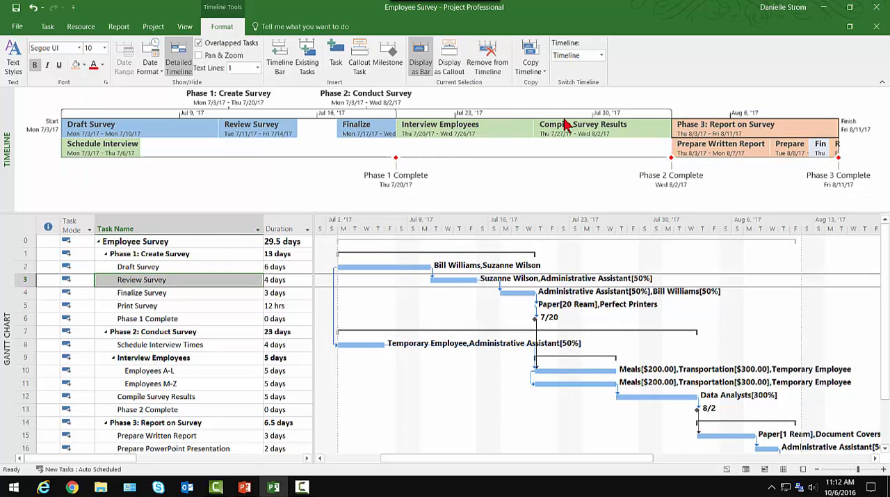
pyautogui.click(451, 64)
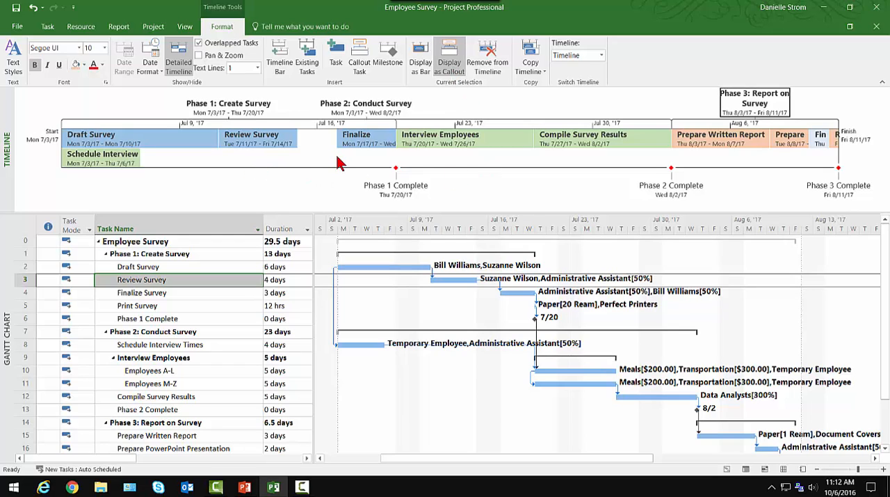
# Fill the Final Meeting Preparations bar on the timeline with the same light orange as the other Phase 3 tasks
pyautogui.moveTo(822, 146)
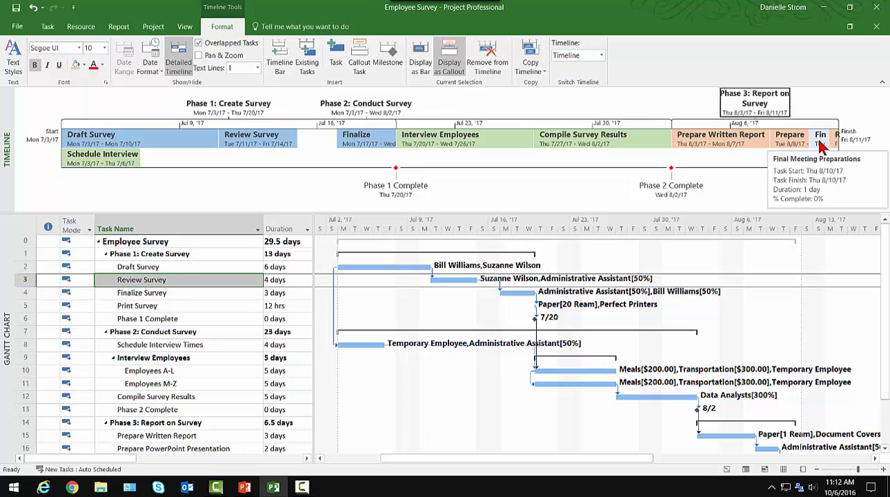
pyautogui.click(823, 143)
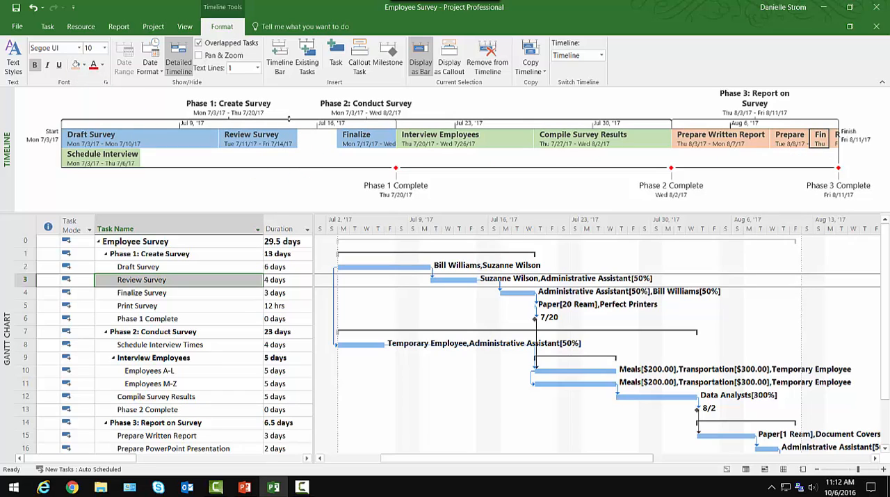
# Stagger the heights of the phase callouts so the Phase 1 bracket sits above the Phase 2 bracket
pyautogui.click(231, 107)
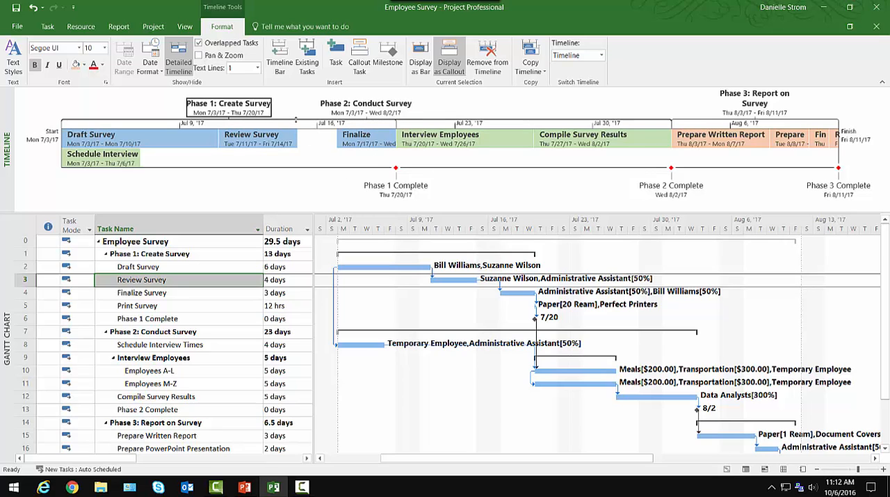
pyautogui.moveTo(296, 118); pyautogui.dragTo(301, 111)
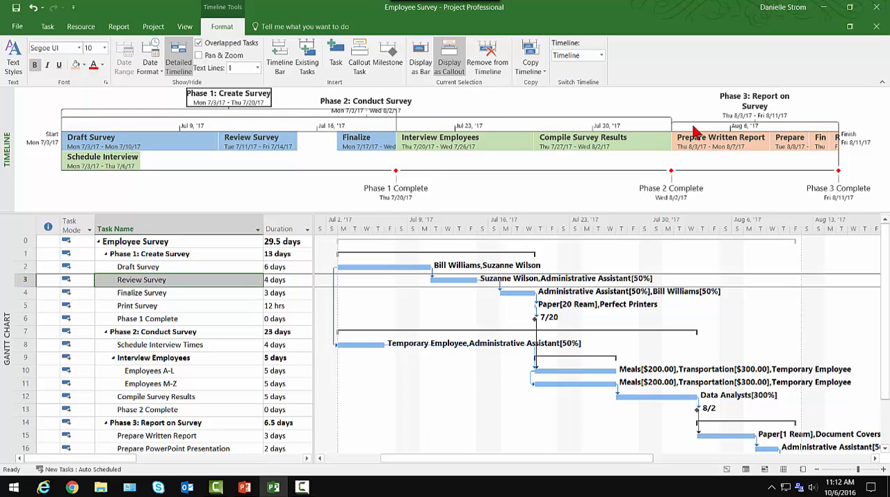
pyautogui.moveTo(694, 122); pyautogui.dragTo(692, 121)
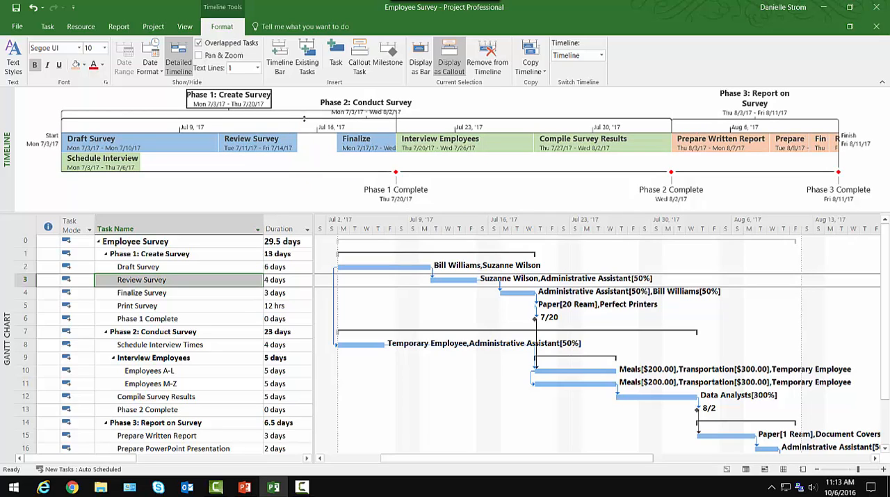
pyautogui.moveTo(304, 118)
pyautogui.mouseDown()
pyautogui.moveTo(306, 125)
pyautogui.moveTo(309, 110)
pyautogui.mouseUp()
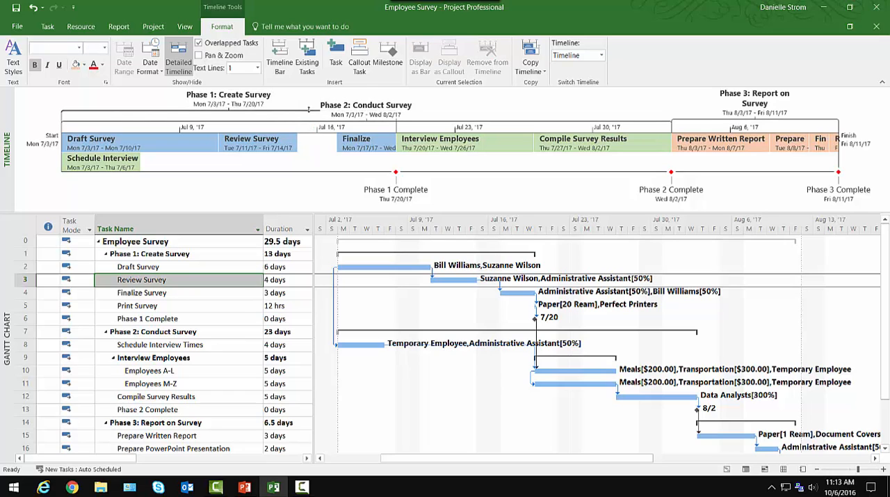
# Colour the callout brackets of Phase 1, Phase 2 and Phase 3 in standard red
pyautogui.click(253, 101)
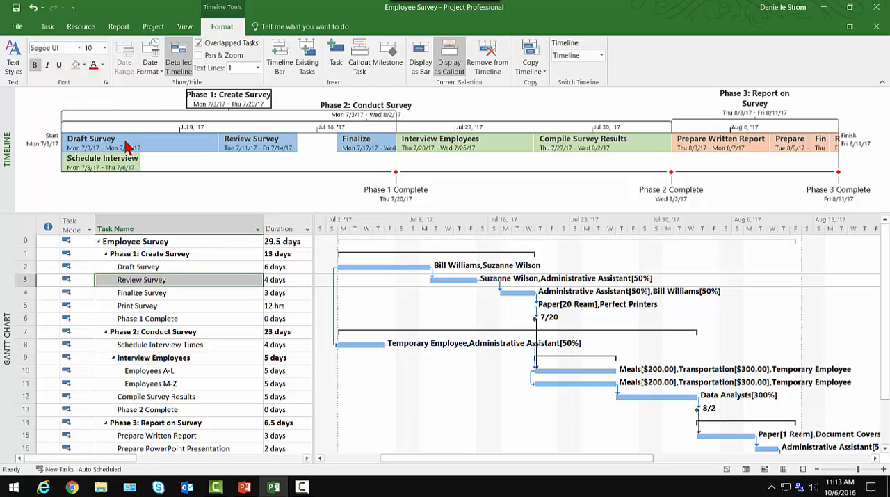
pyautogui.click(86, 65)
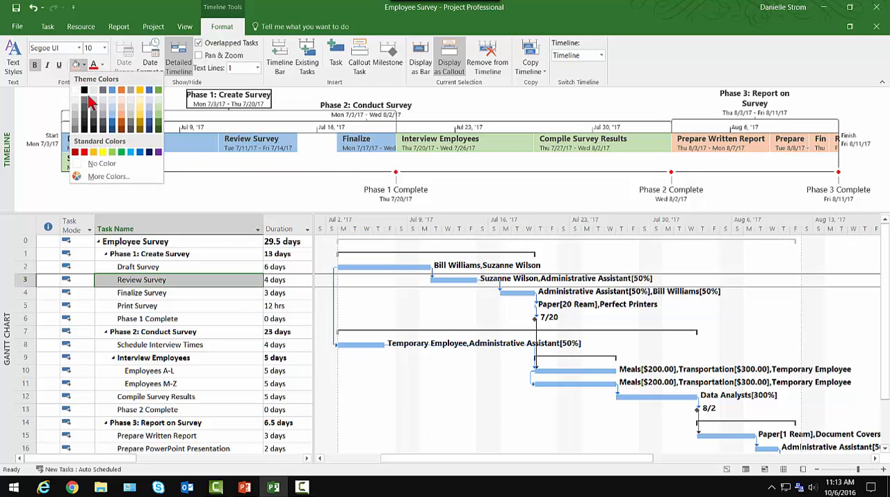
pyautogui.click(84, 152)
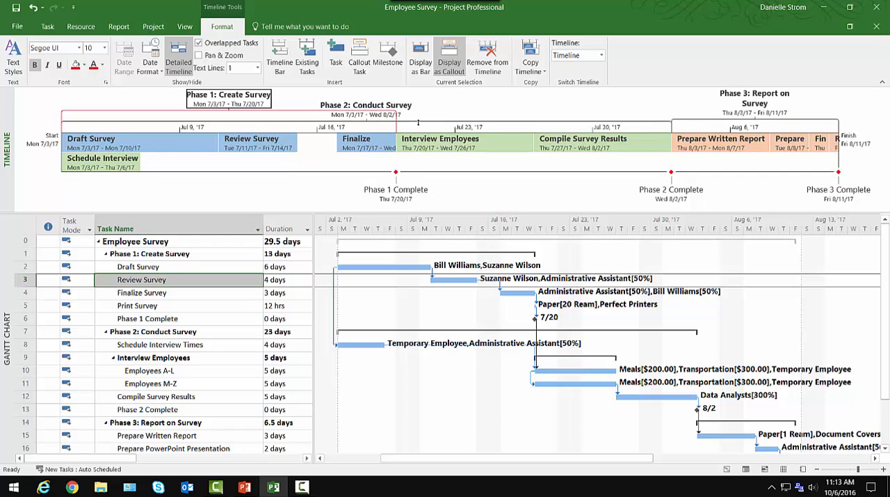
pyautogui.click(297, 105)
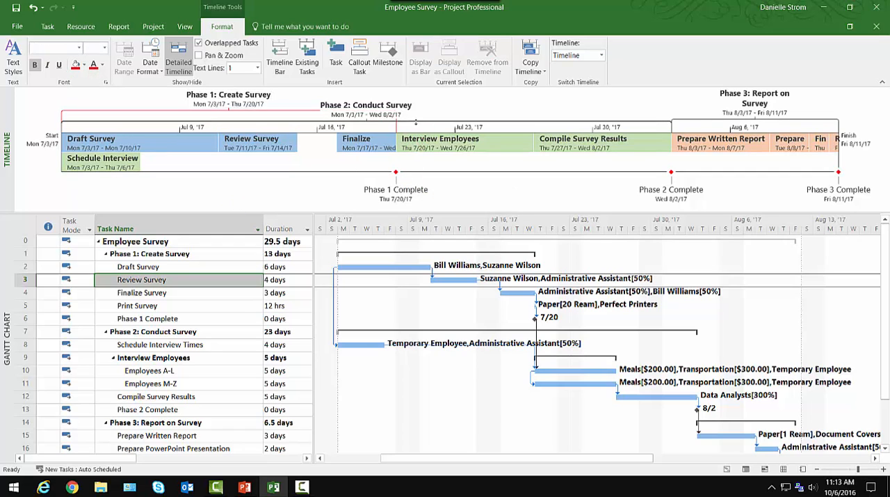
pyautogui.click(325, 106)
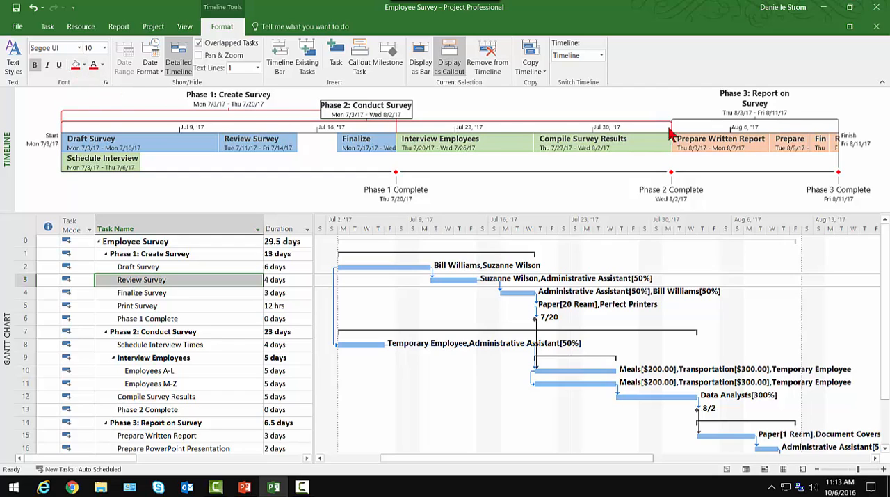
pyautogui.click(757, 105)
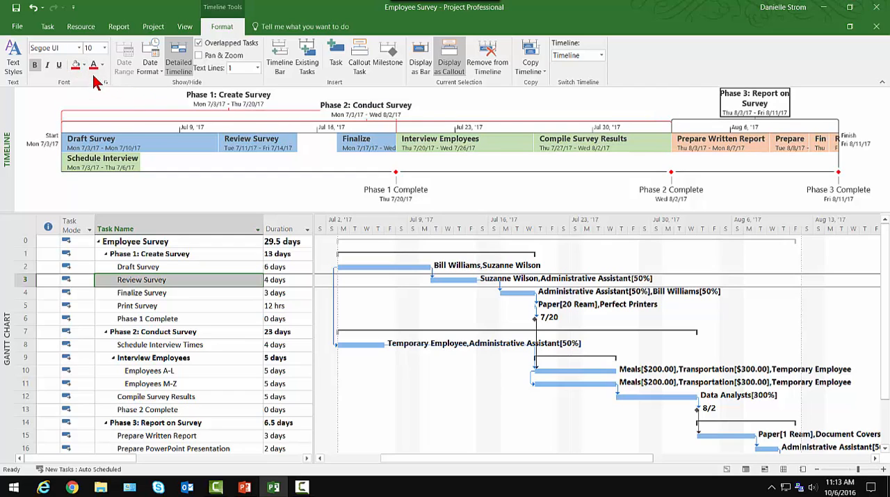
pyautogui.click(233, 193)
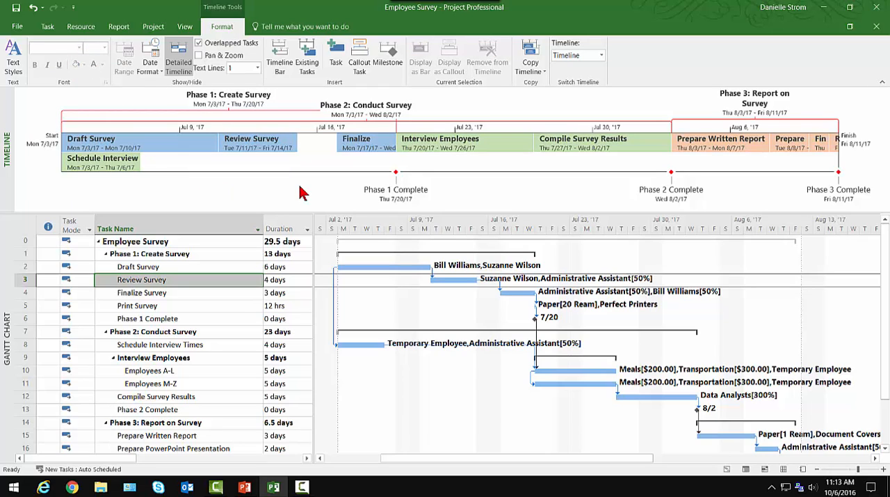
# Try the compact timeline without details and restore its detailed display
pyautogui.click(179, 59)
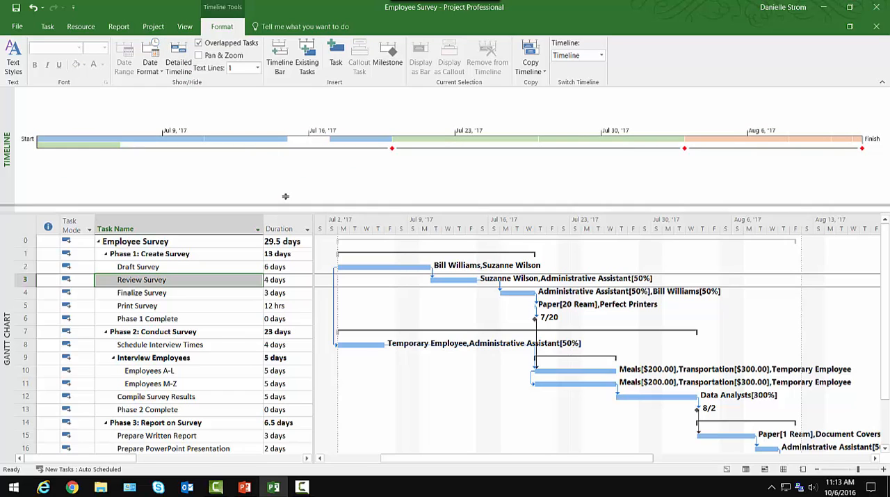
pyautogui.moveTo(285, 138); pyautogui.dragTo(285, 128)
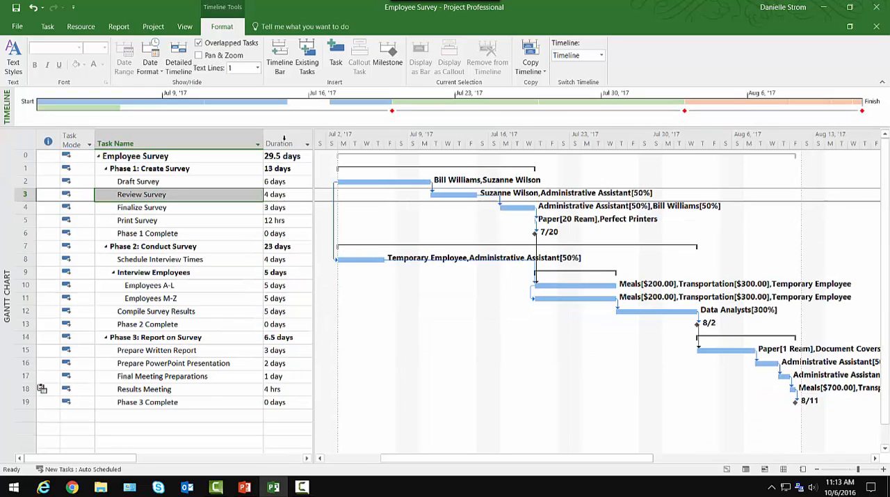
pyautogui.click(229, 196)
pyautogui.click(230, 196)
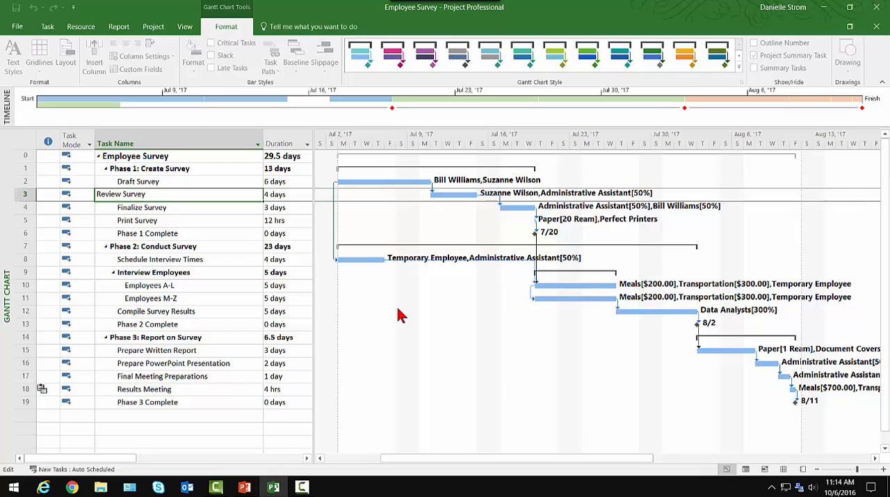
pyautogui.click(326, 124)
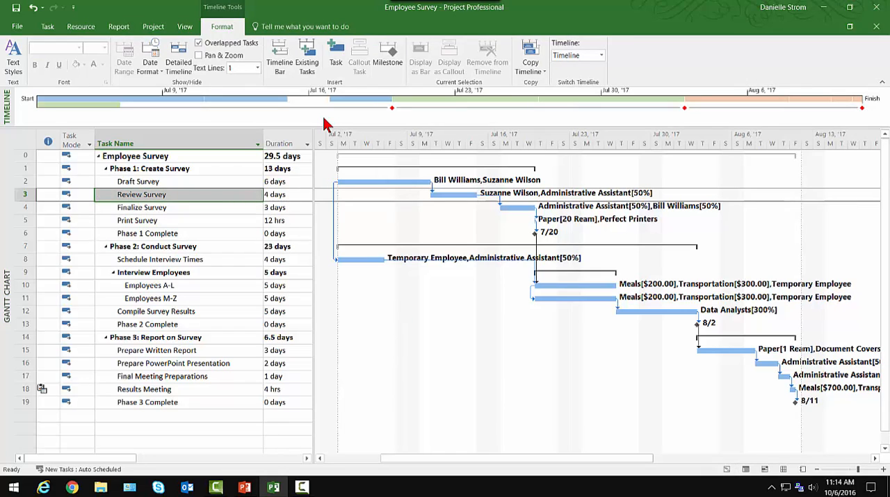
pyautogui.click(179, 62)
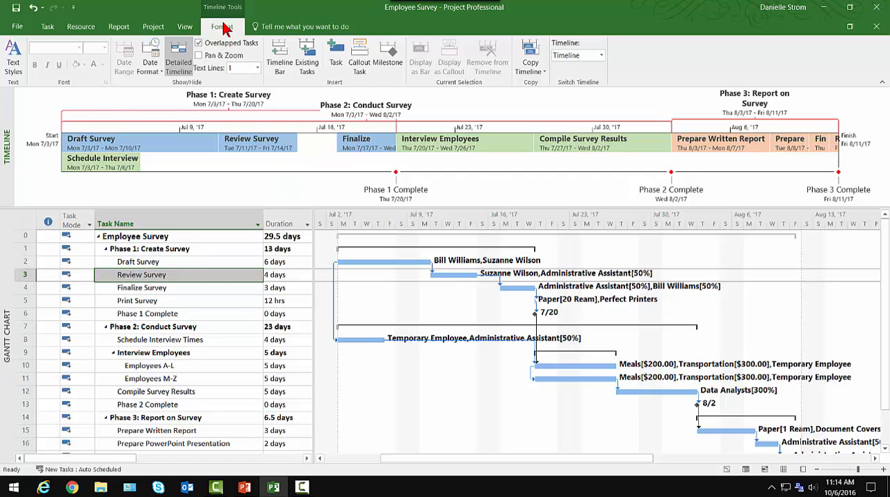
# Copy the timeline in the format for presentations and switch to the Employee Survey Project presentation in PowerPoint
pyautogui.click(530, 62)
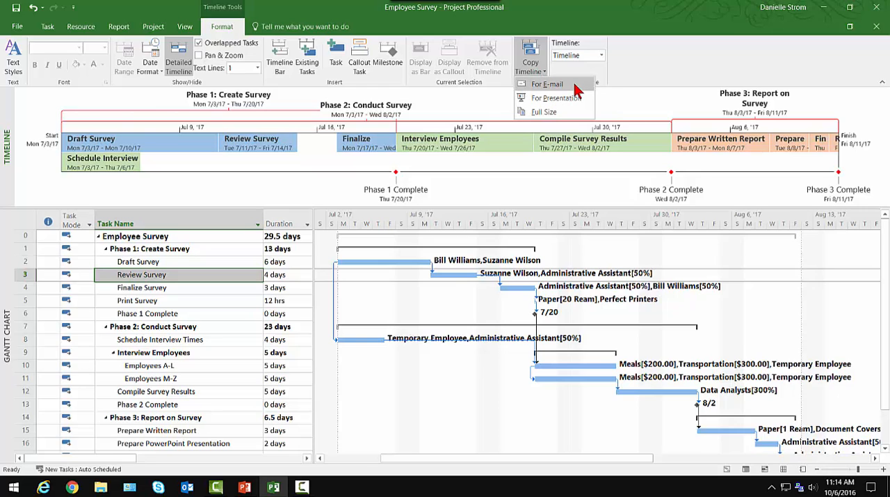
pyautogui.click(558, 99)
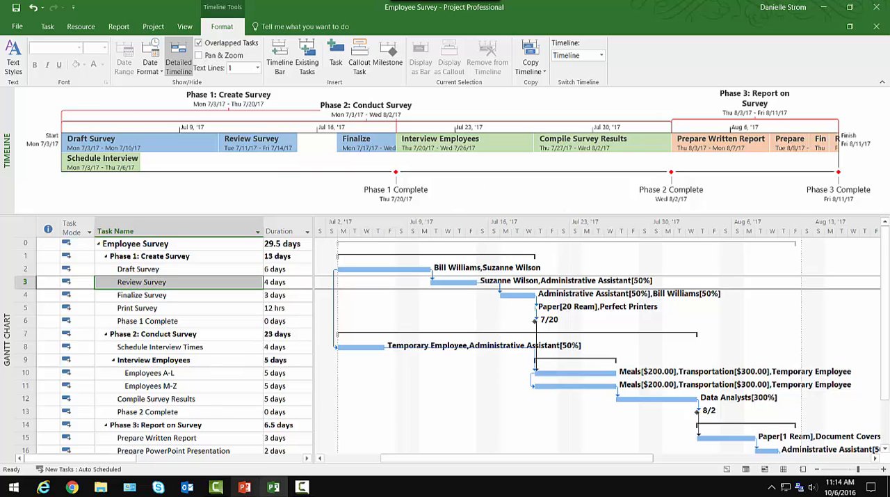
pyautogui.click(244, 486)
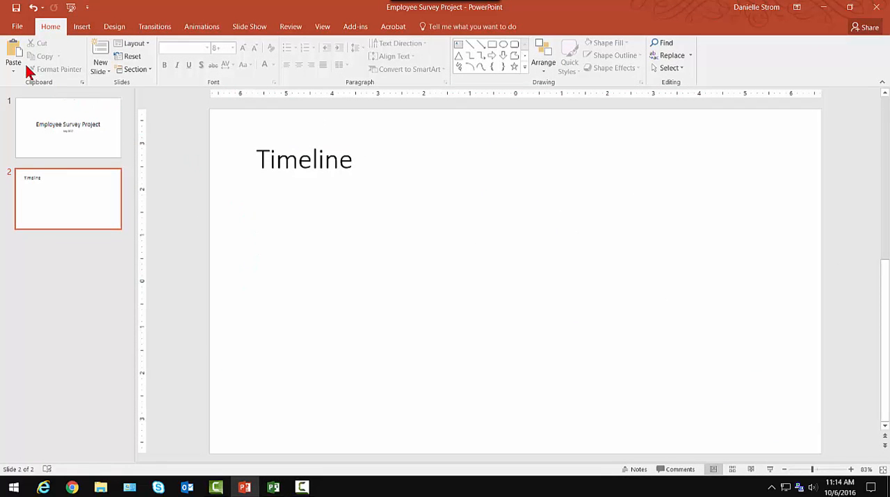
# Paste the copied timeline onto the Timeline slide as a picture
pyautogui.click(14, 53)
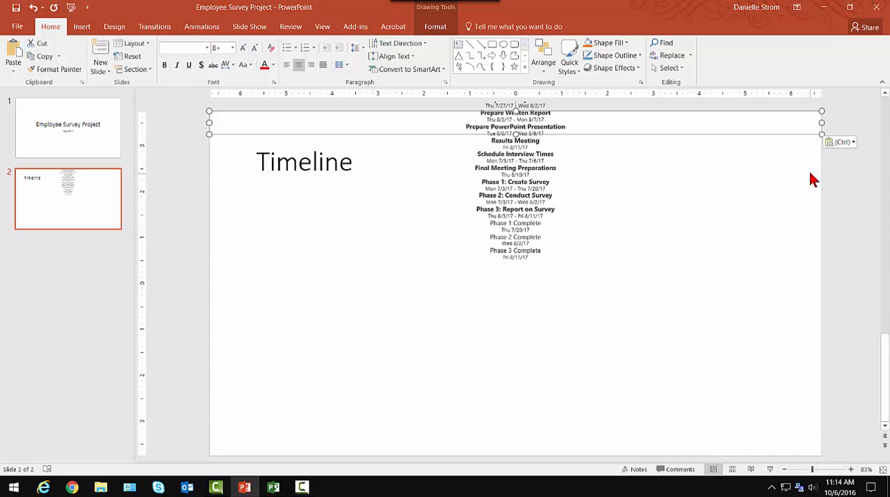
pyautogui.click(14, 73)
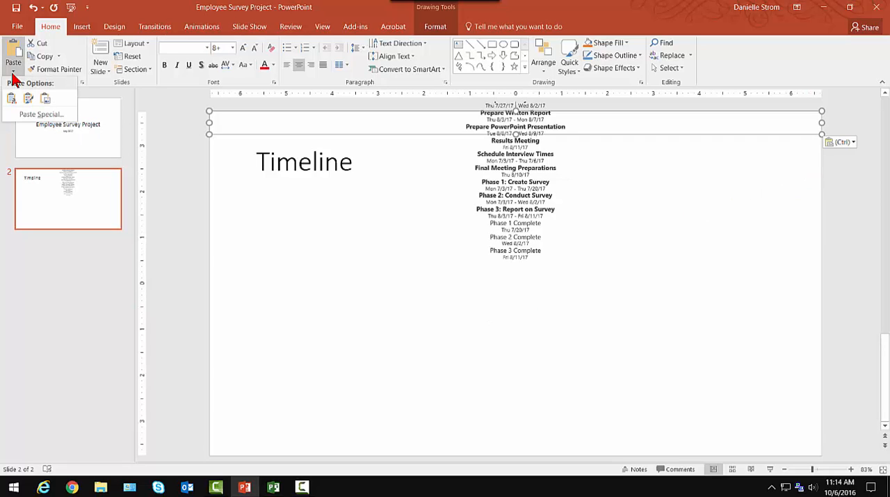
pyautogui.click(13, 73)
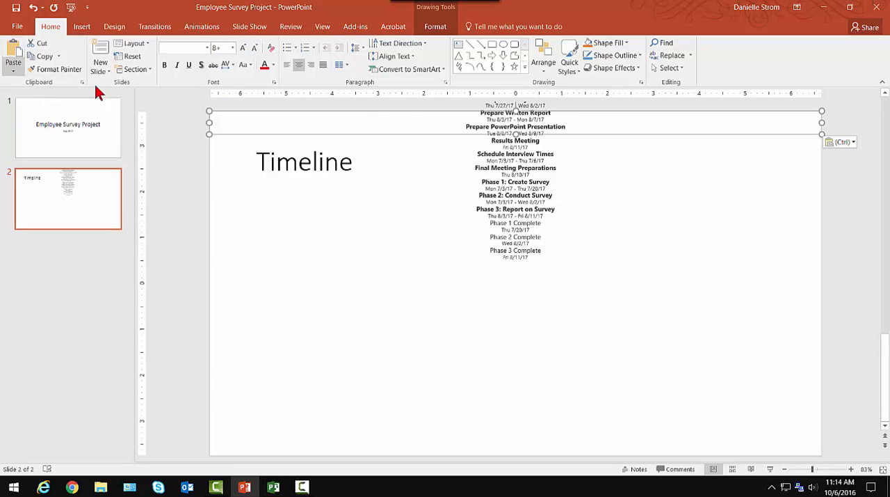
pyautogui.click(834, 145)
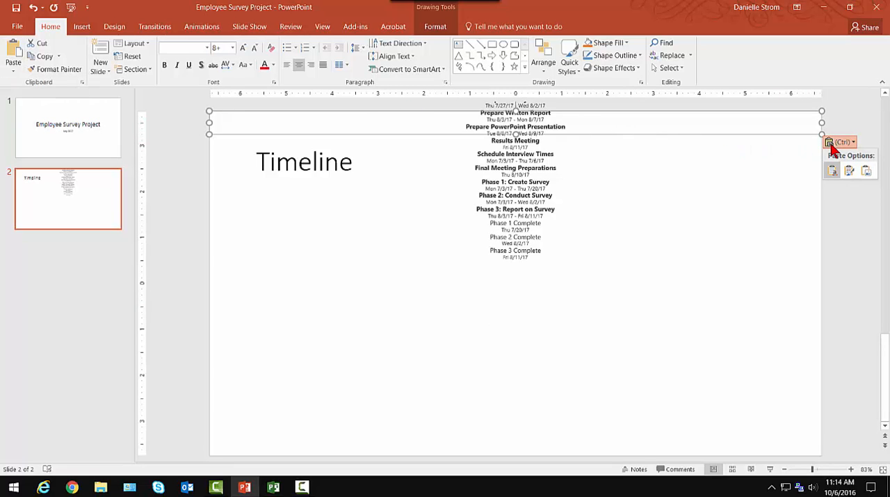
pyautogui.click(866, 173)
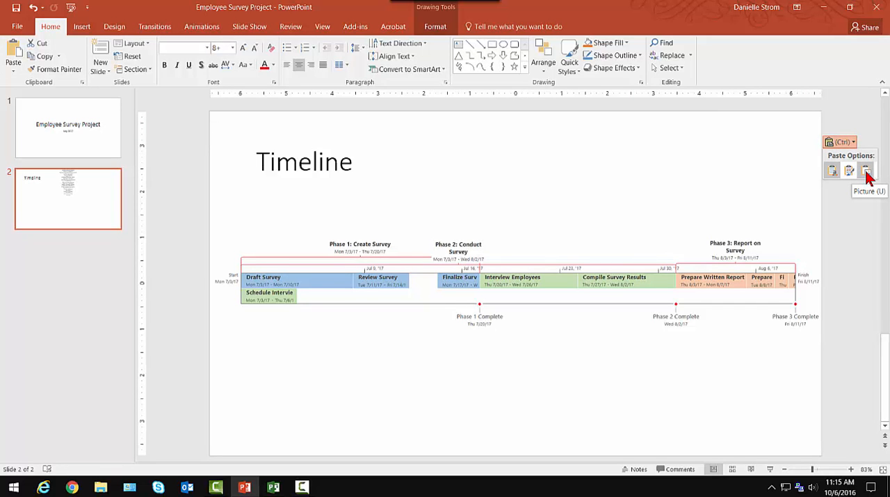
pyautogui.click(867, 174)
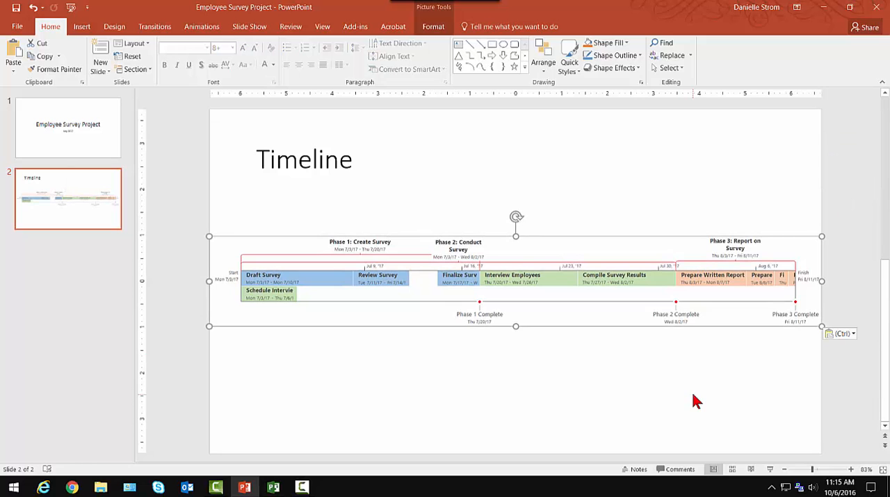